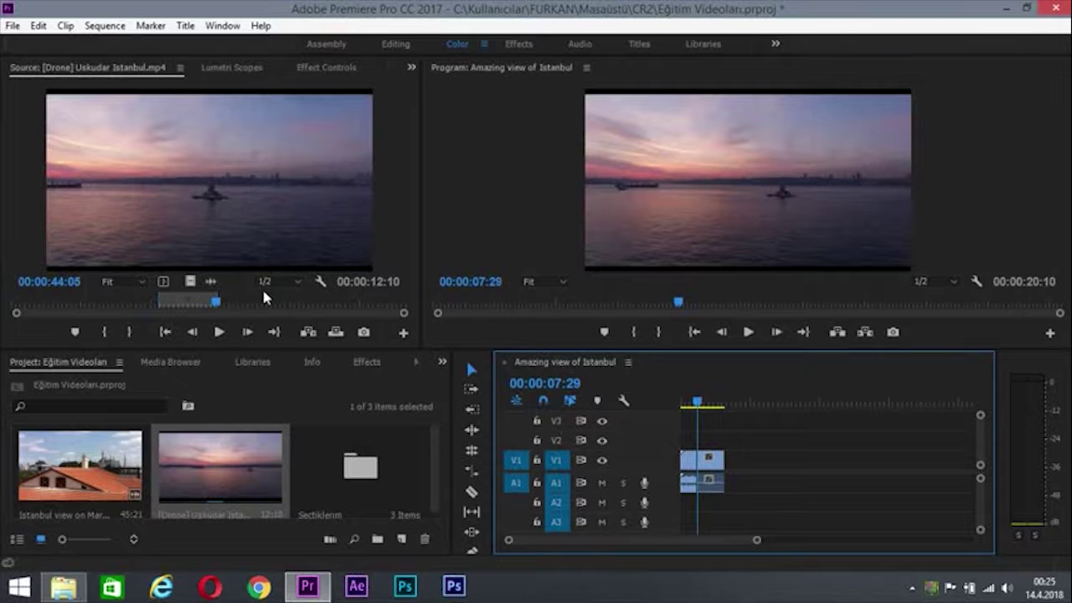
- Enlarge the Source and Program monitors vertically and widen the Source Monitor showing the [Drone] Uskudar Istanbul.mp4 clip
click(209, 304)
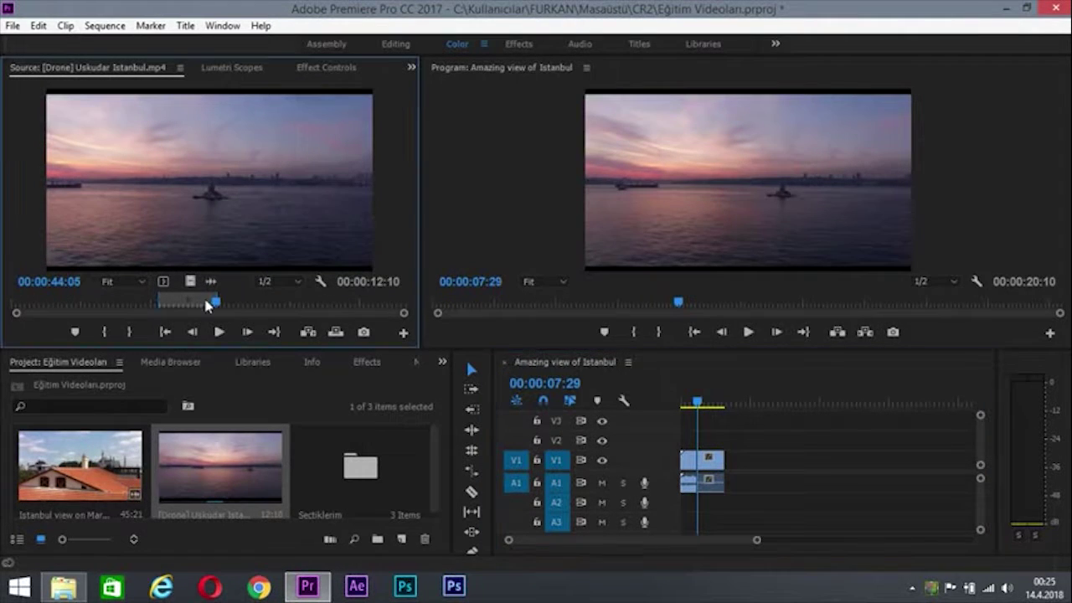
drag(210, 302, 232, 302)
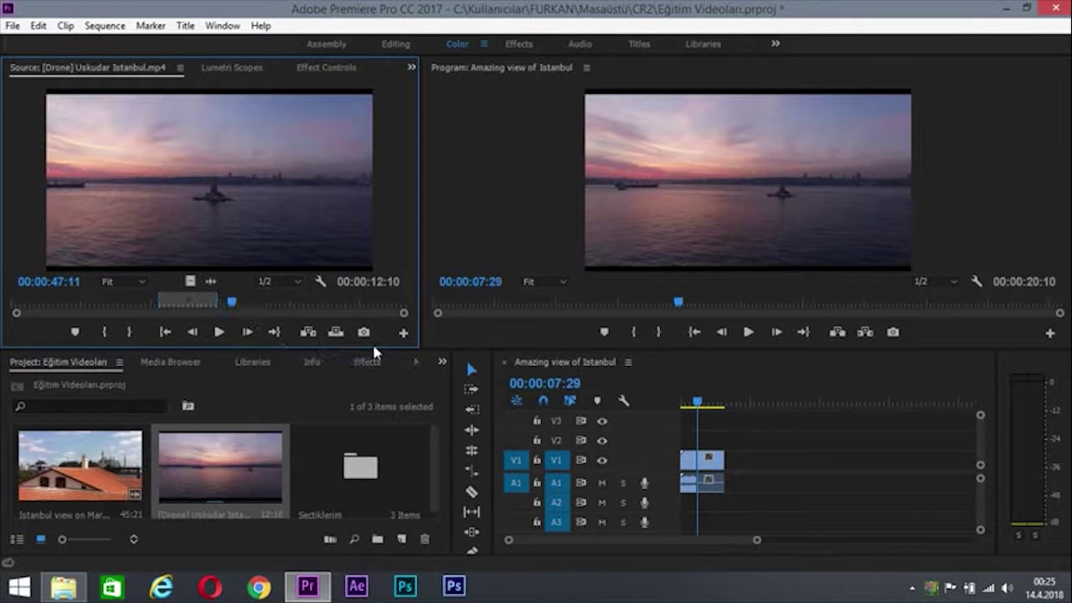
drag(372, 349, 407, 476)
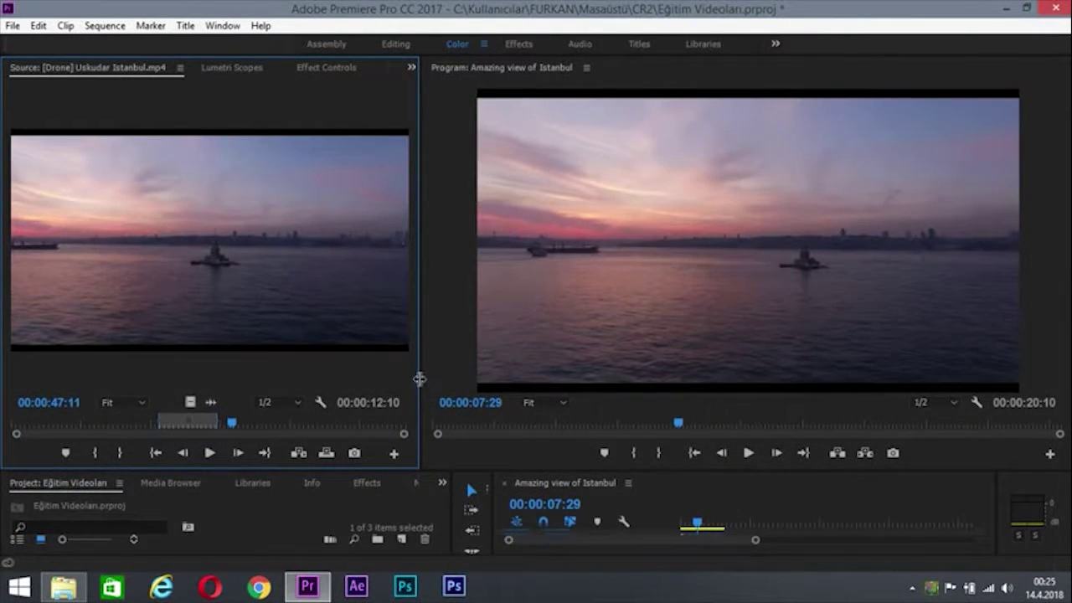
drag(421, 381, 649, 407)
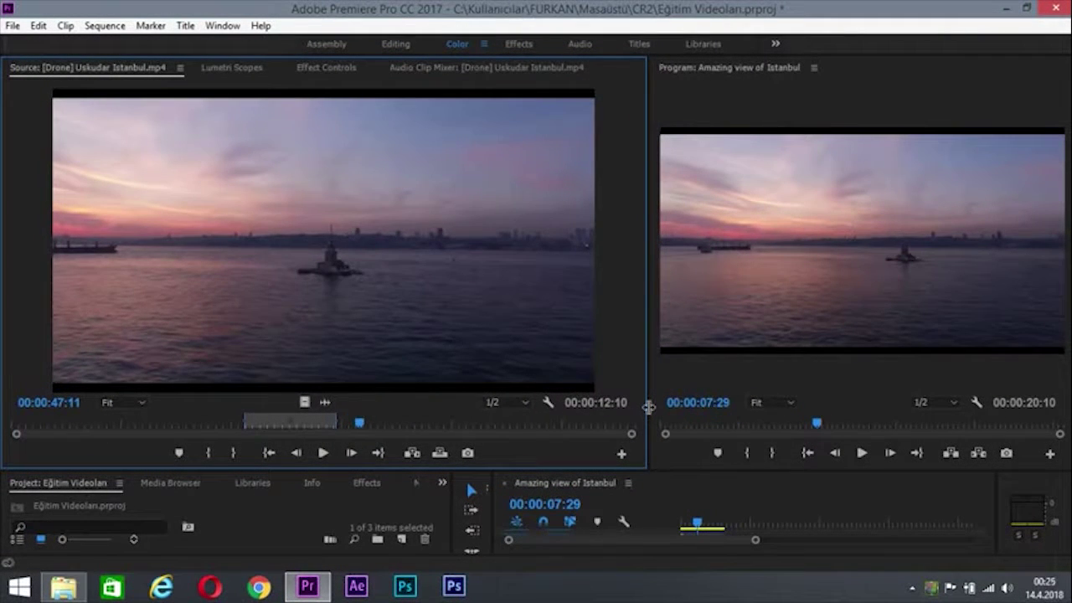
- Review the drone clip in the Source Monitor by playing it forward and in reverse back to its start
drag(527, 431, 497, 436)
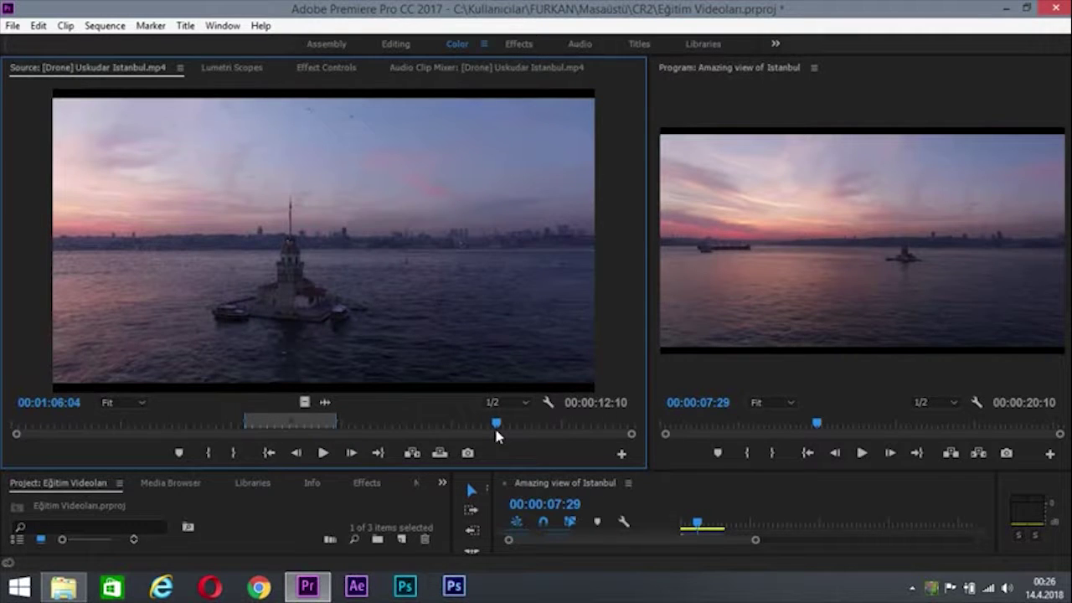
key(space)
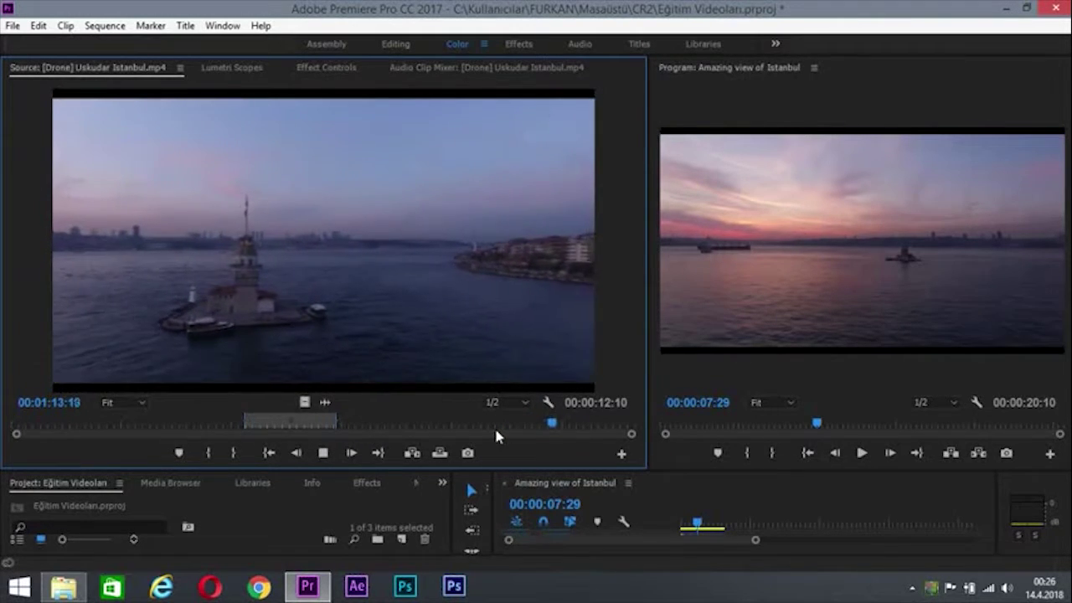
key(space)
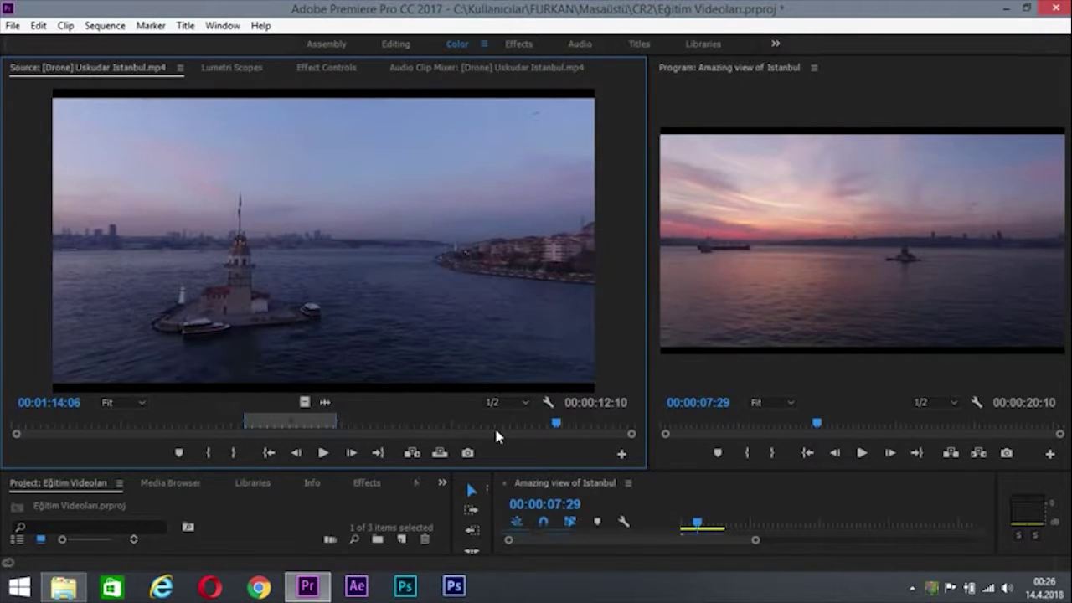
key(j)
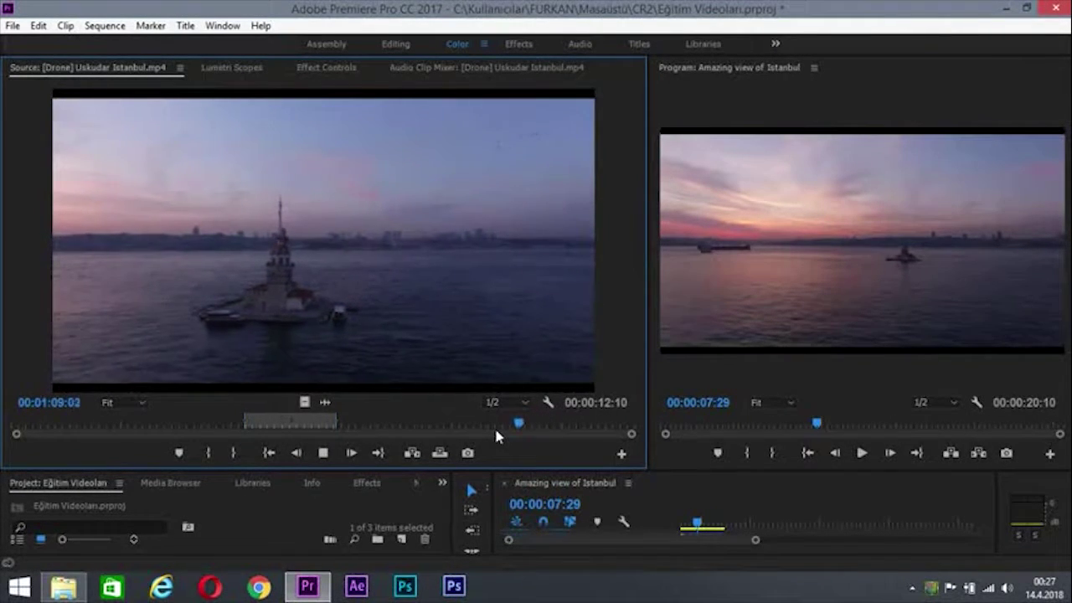
key(k)
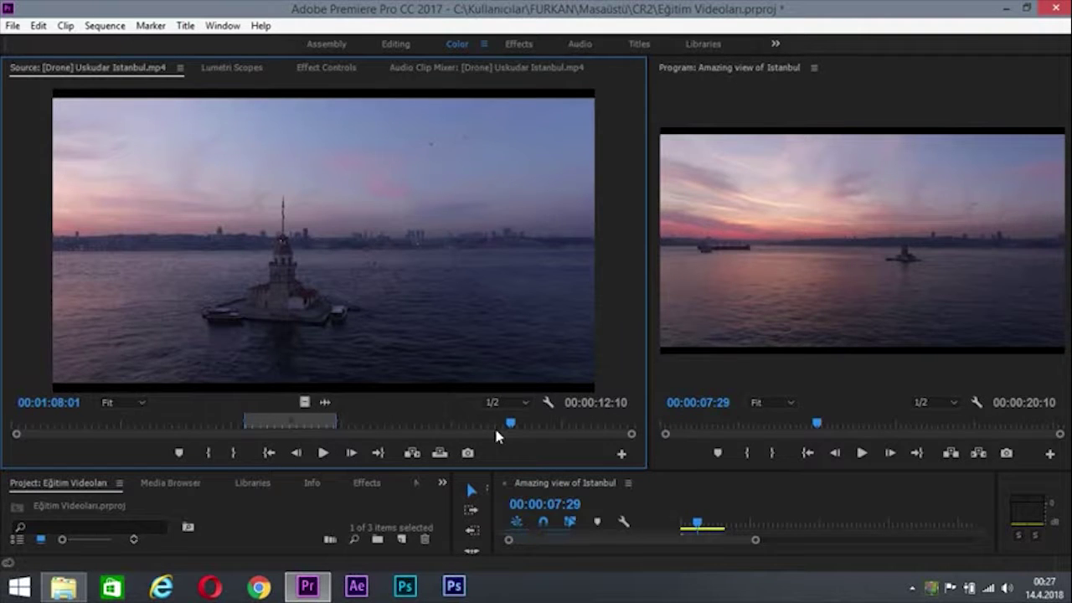
key(space)
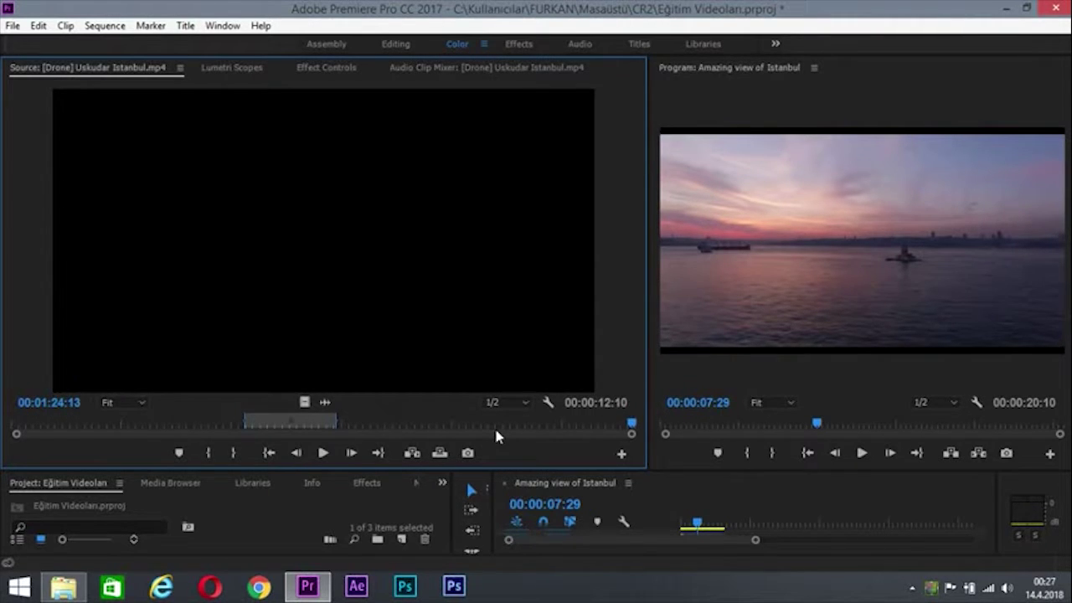
key(space)
key(j)
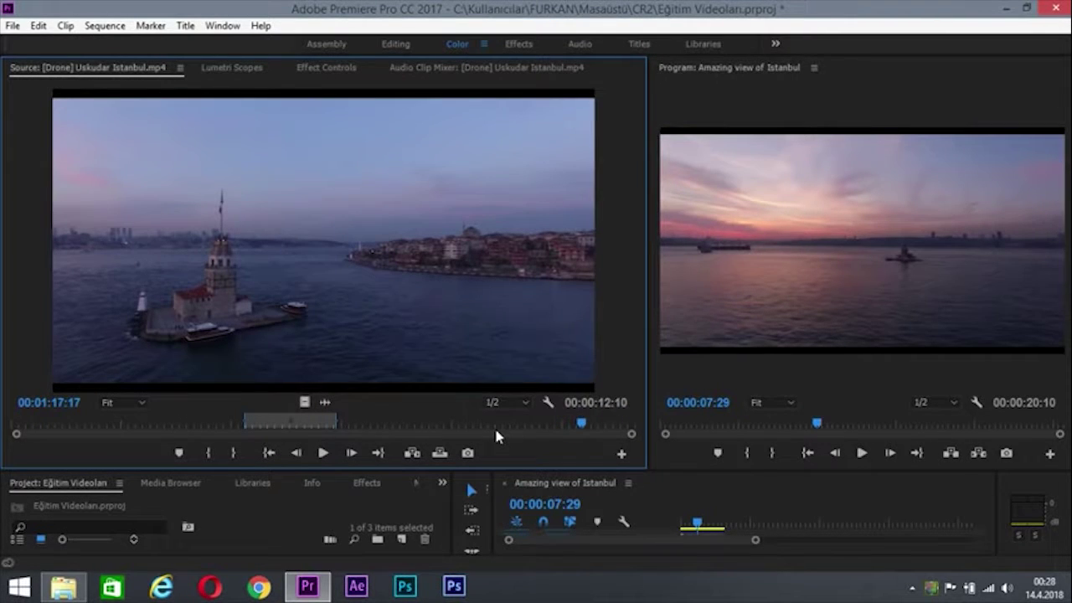
key(j)
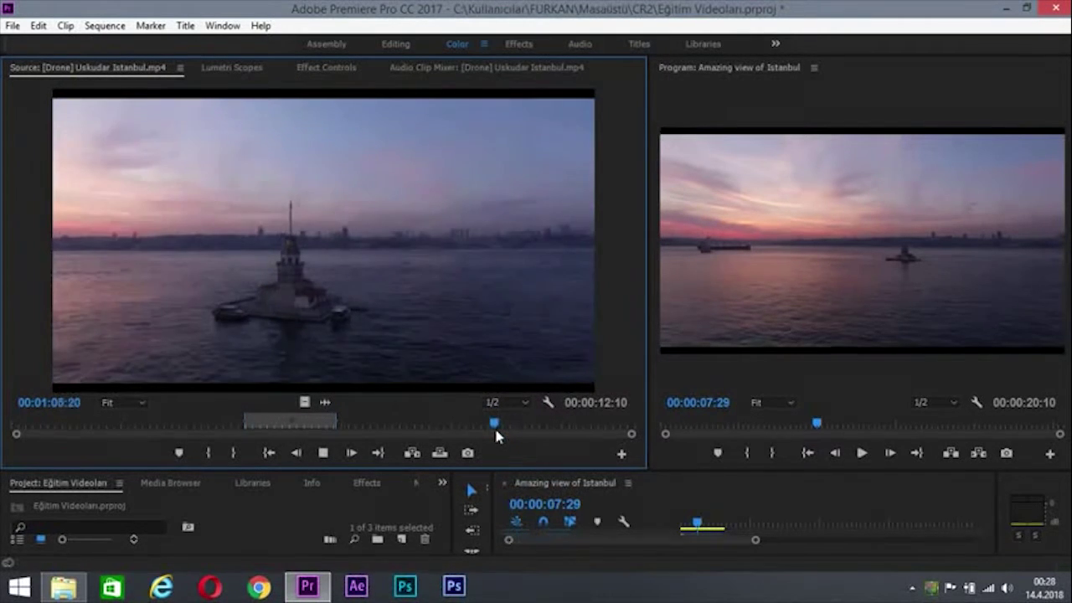
key(j)
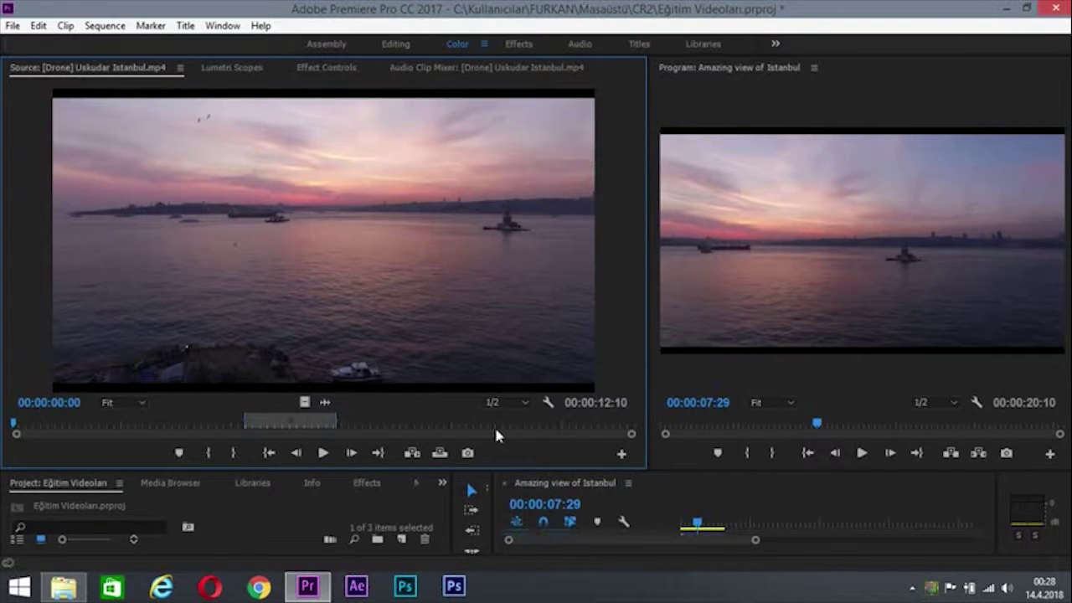
- Check several moments of the drone clip's second half, and play the approach to the tower from 00:00:55:11
click(563, 424)
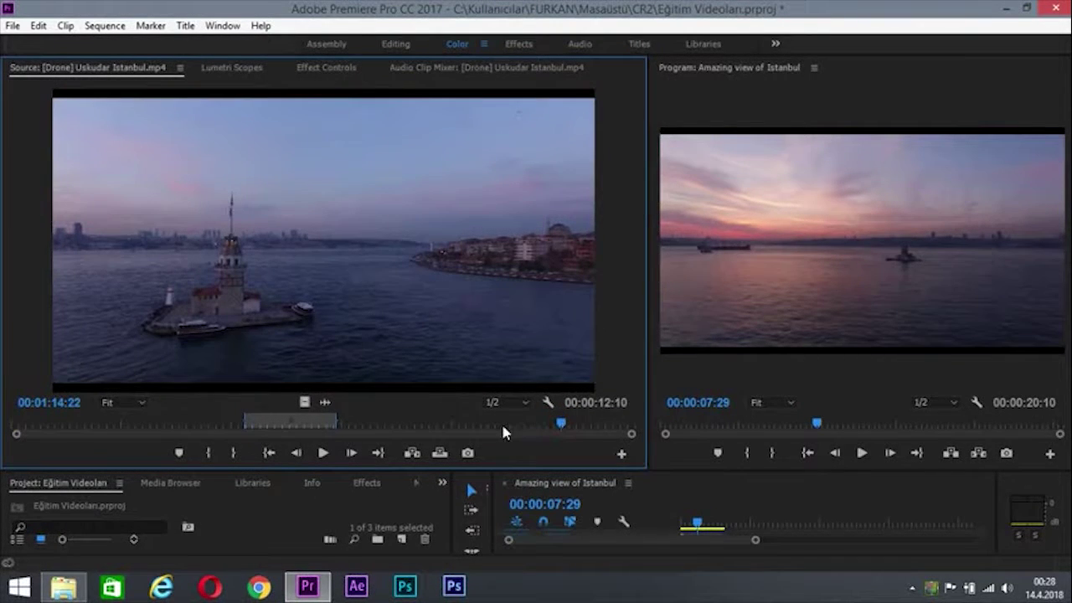
click(502, 425)
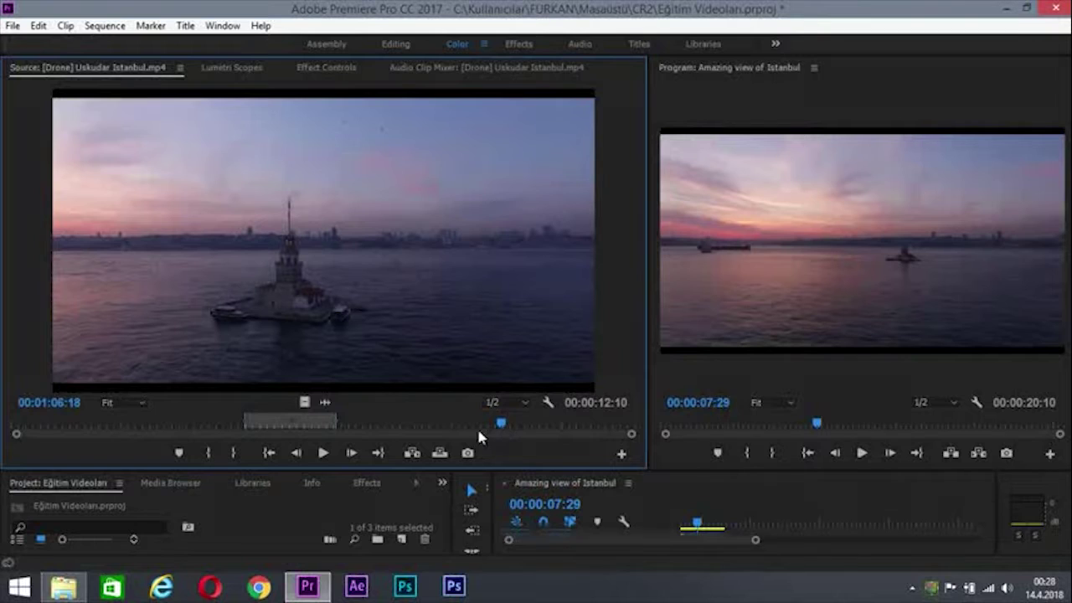
click(461, 425)
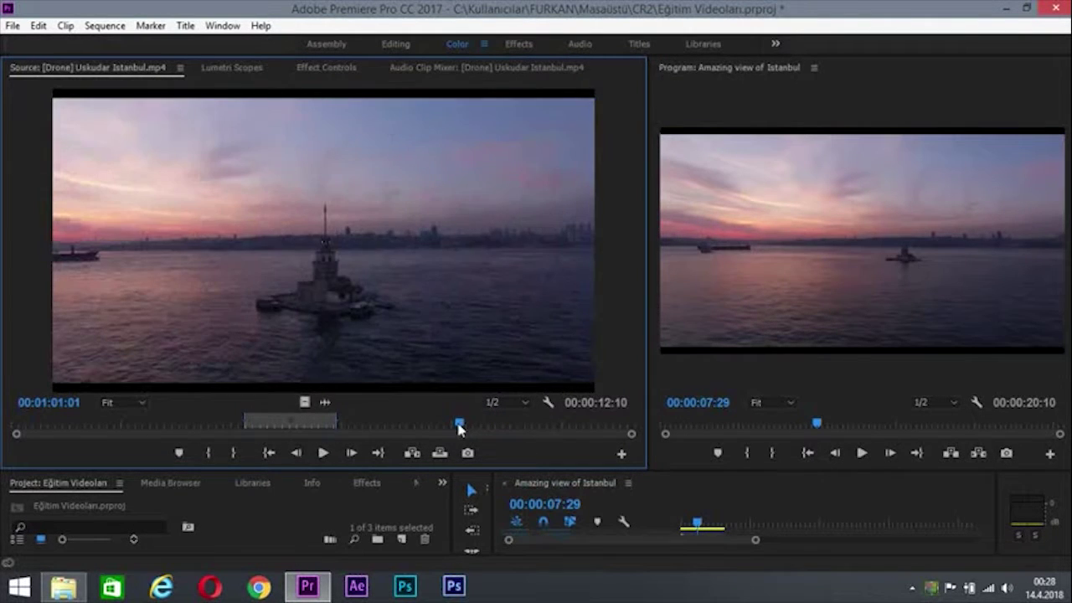
click(419, 425)
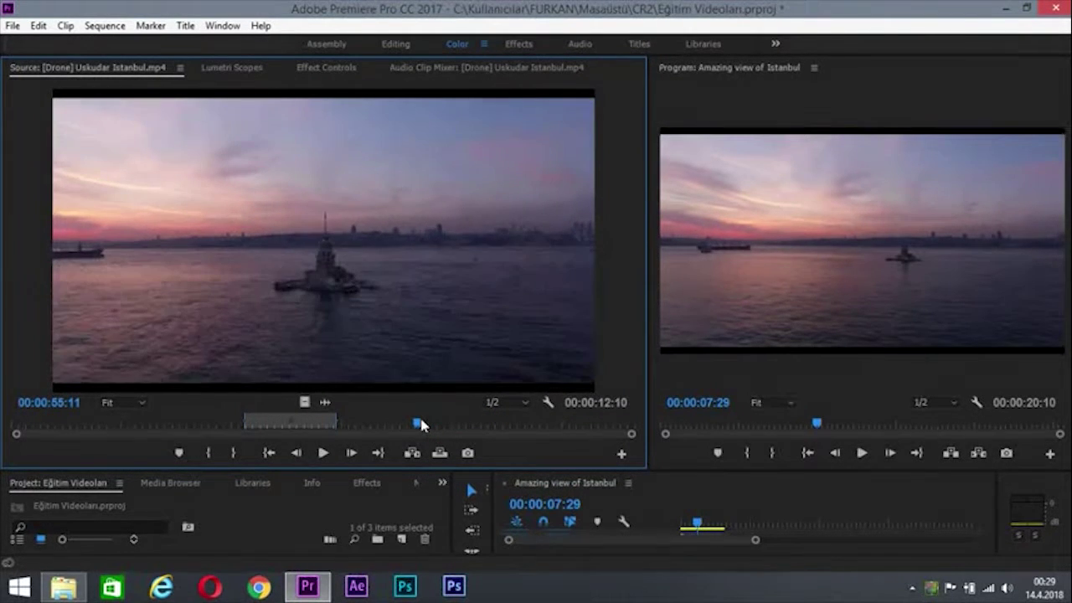
key(space)
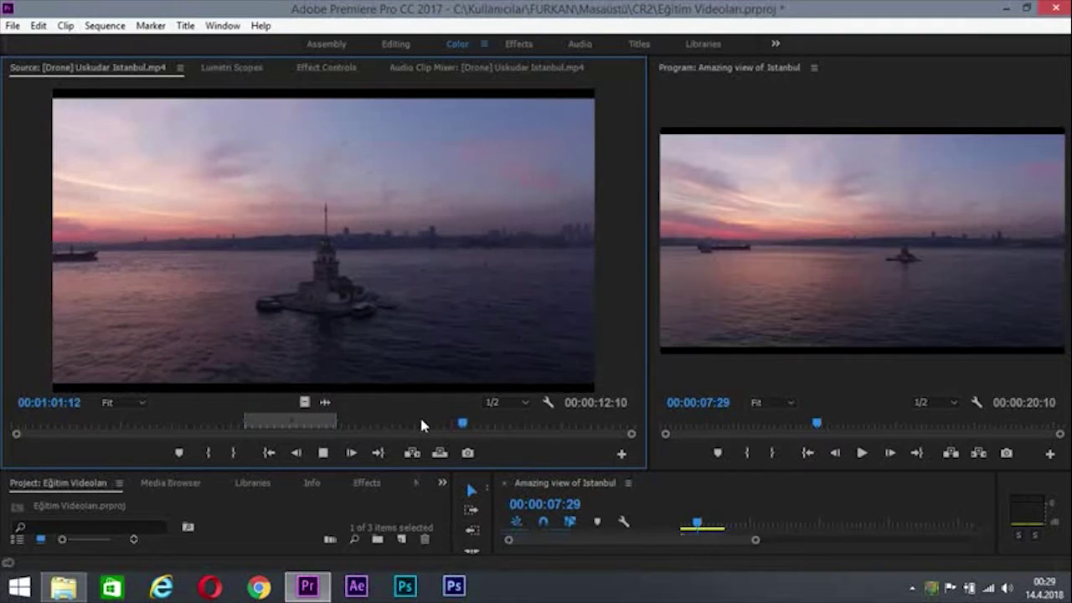
key(space)
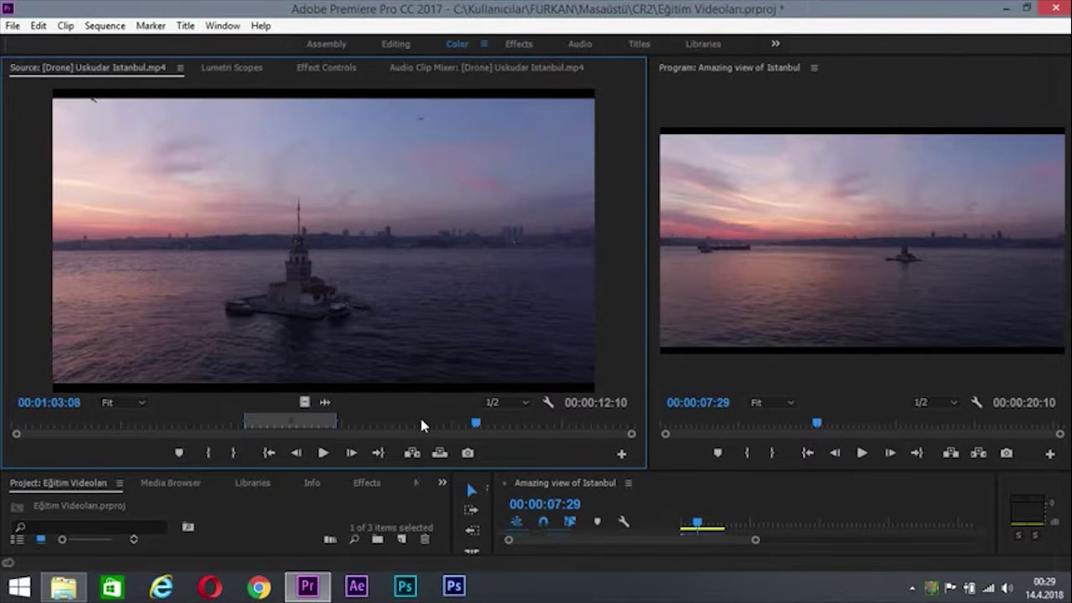
- Step backward frame by frame through the source clip to 00:01:00:14 to examine the shot around the tower
key(Left)
key(Left)
key(Left)
key(Left)
key(Left)
key(Left)
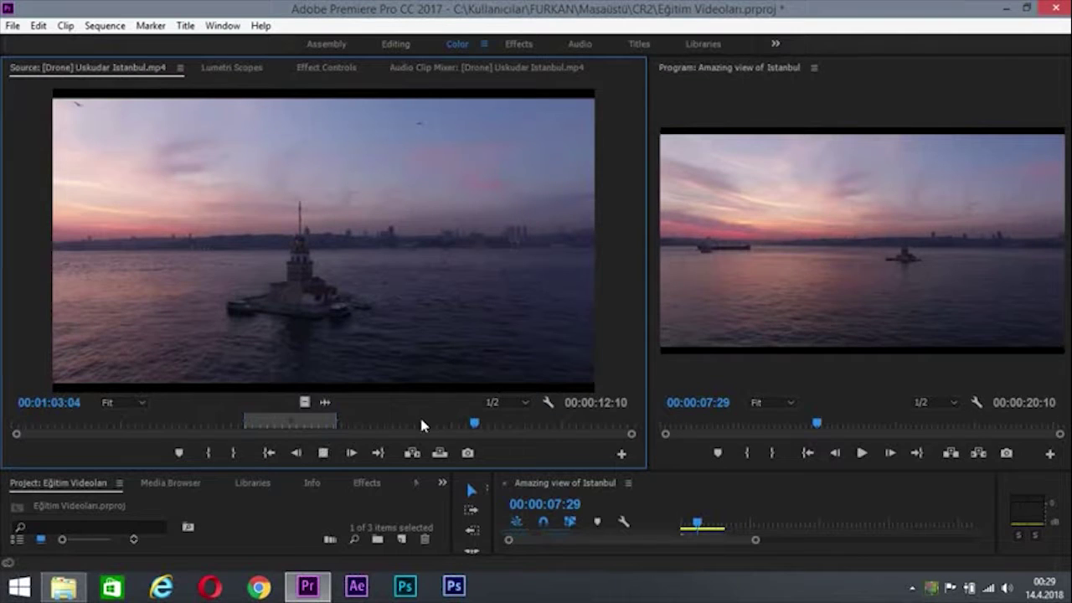
key(Left)
key(Left)
key(Left)
key(Left)
key(Left)
key(Left)
key(Left)
key(Left)
key(Left)
key(Left)
key(Left)
key(Left)
key(Left)
key(Left)
key(Left)
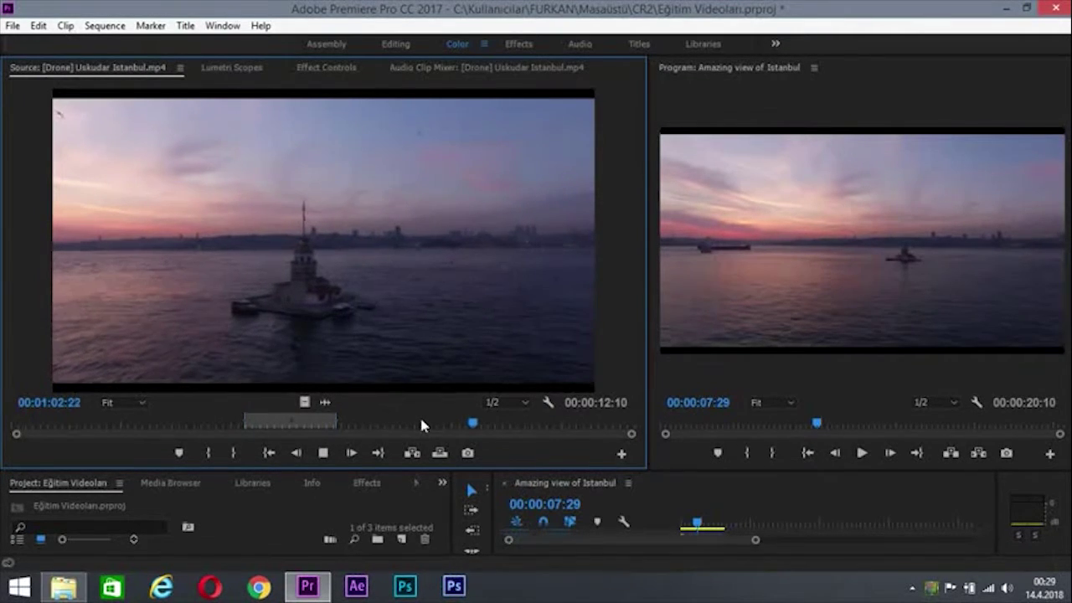
key(Left)
key(Left)
key(Left)
key(Left)
key(Left)
key(Left)
key(Left)
key(Left)
key(Left)
key(Left)
key(Left)
key(Left)
key(Left)
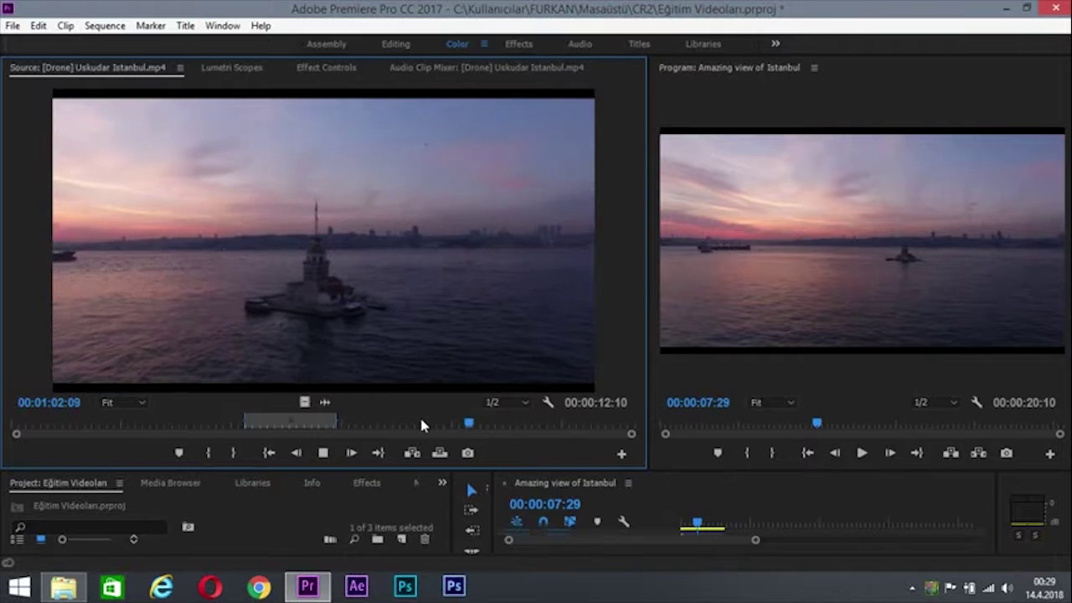
key(Left)
key(Left)
key(Left)
key(Left)
key(Left)
key(Left)
key(Left)
key(Left)
key(Left)
key(Left)
key(Left)
key(Left)
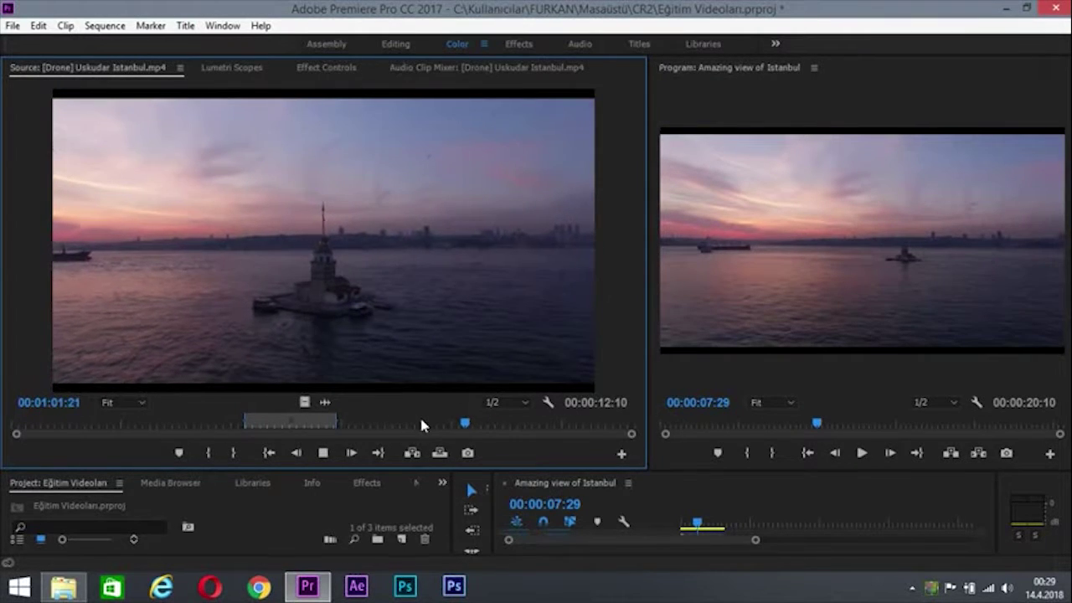
key(Left)
key(Left)
key(Left)
key(Left)
key(Left)
key(Left)
key(Left)
key(Left)
key(Left)
key(Left)
key(Left)
key(Left)
key(Left)
key(Left)
key(Left)
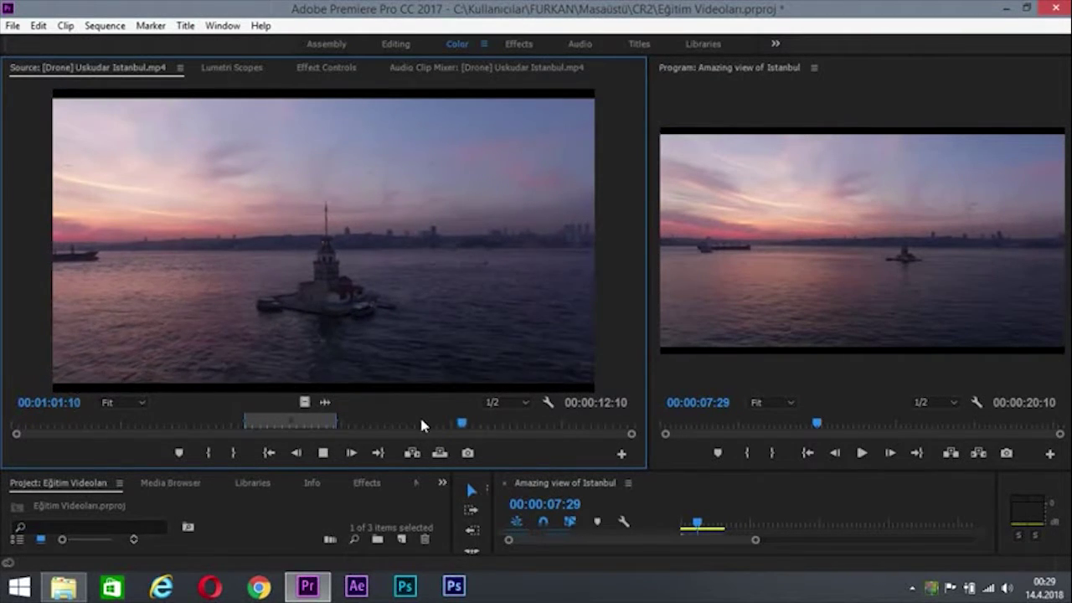
key(Left)
key(Left)
key(Left)
key(Left)
key(Left)
key(Left)
key(Left)
key(Left)
key(Left)
key(Left)
key(Left)
key(Left)
key(Left)
key(Left)
key(Left)
key(Left)
key(Left)
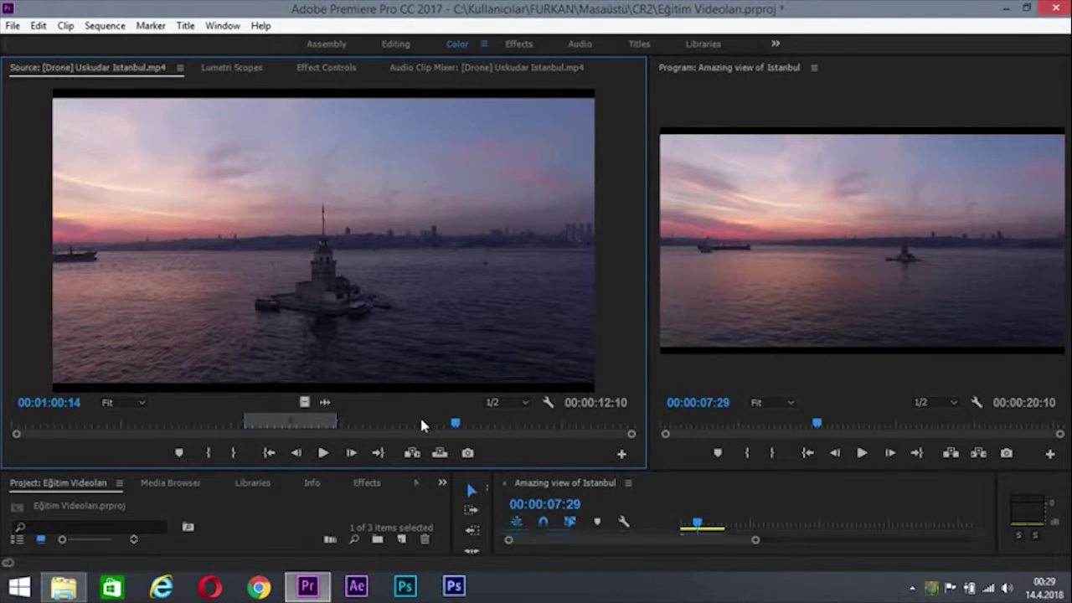
- Mark a new In point on the drone source clip at 00:01:02:03
key(Right)
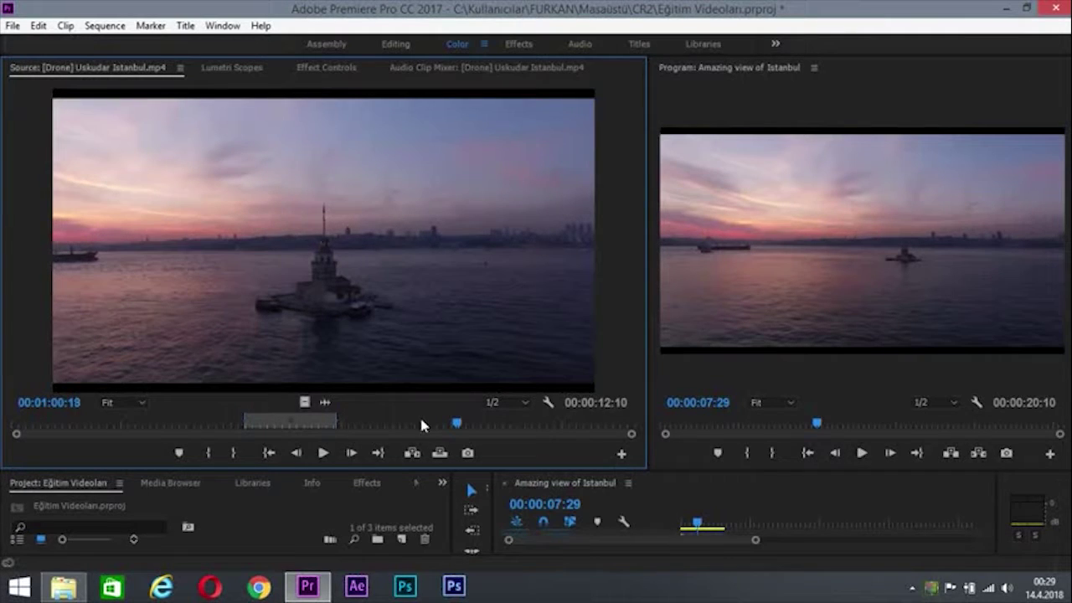
key(Left)
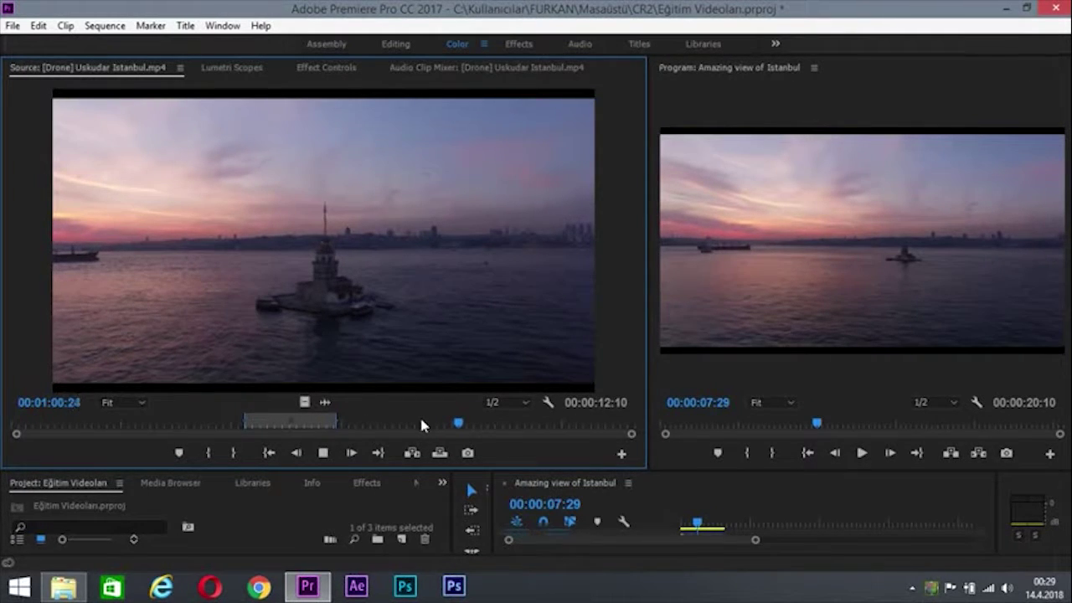
key(space)
key(Left)
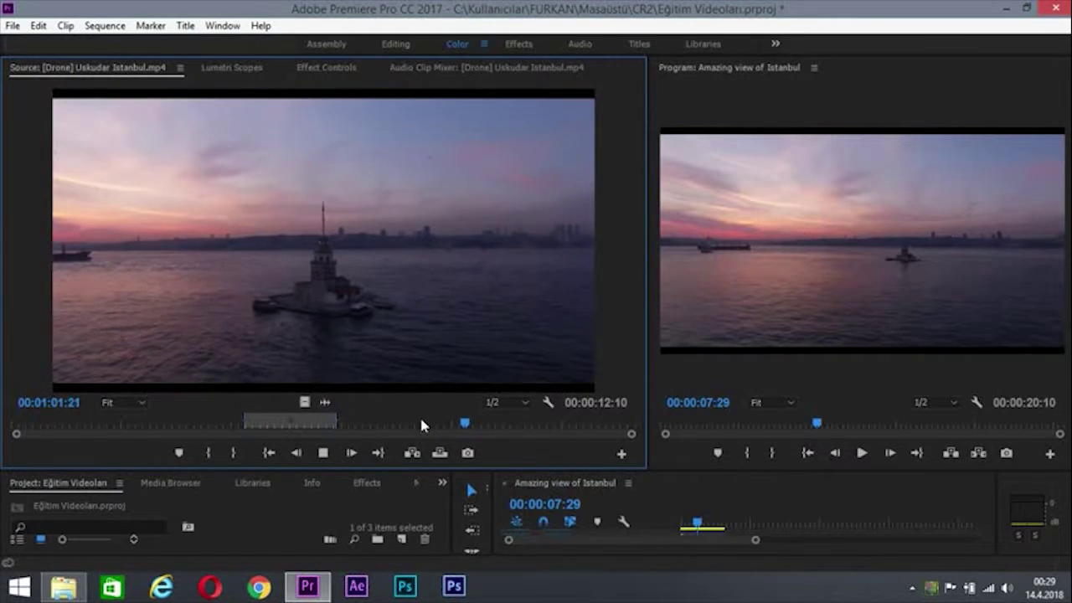
key(space)
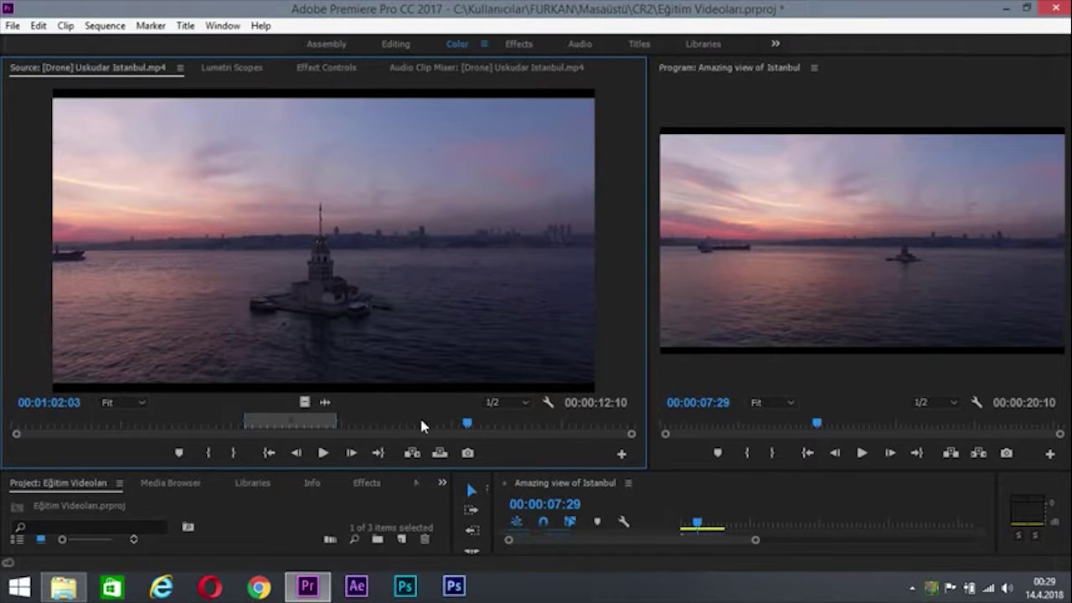
key(i)
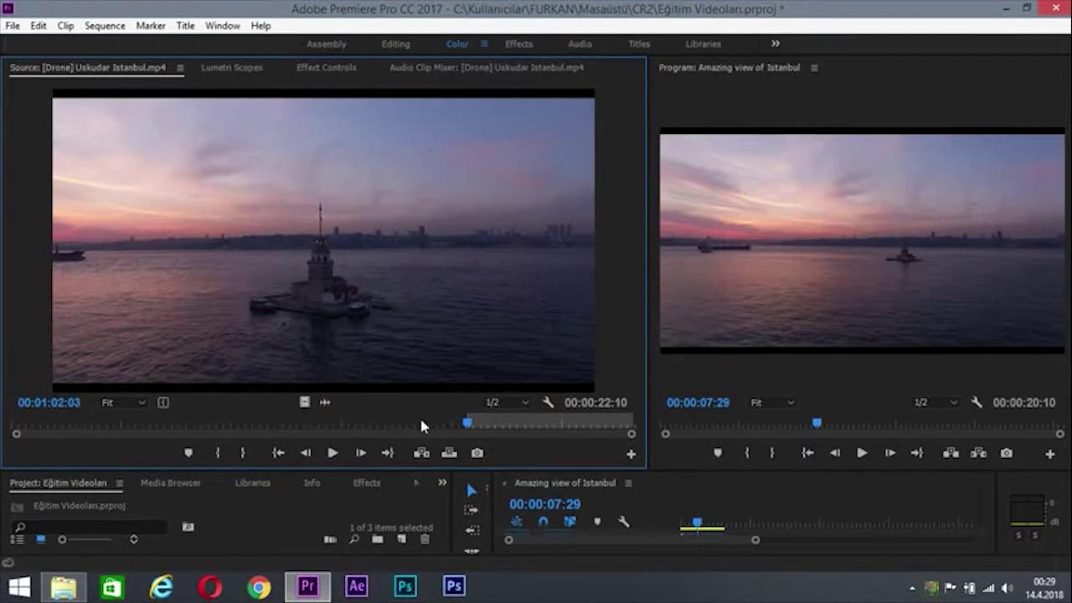
- Review the footage after the In point and mark the source clip's Out point at 00:01:09:07
key(space)
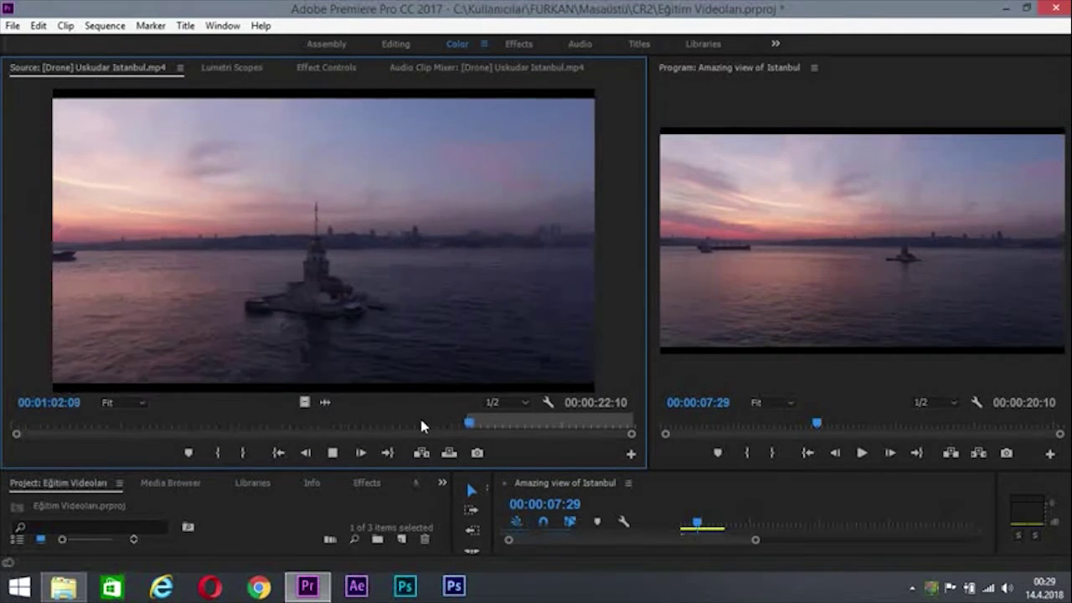
key(l)
key(l)
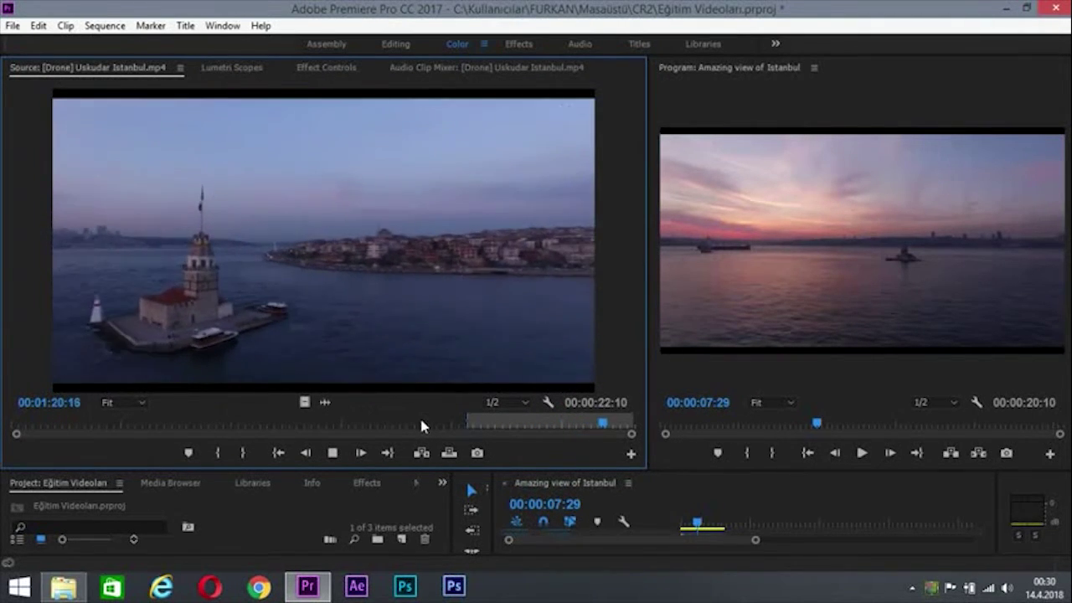
key(space)
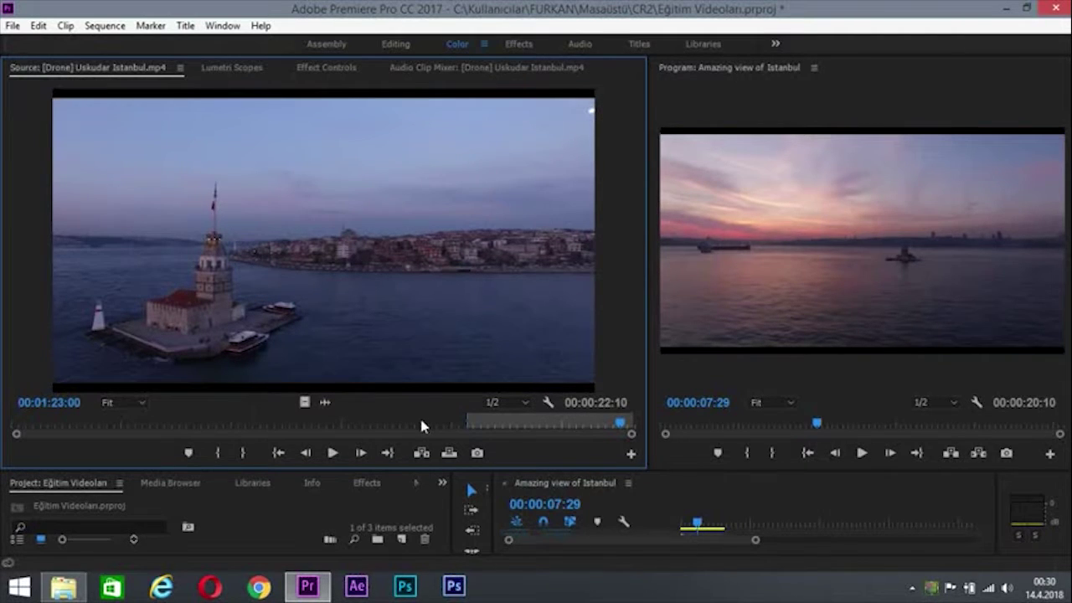
key(space)
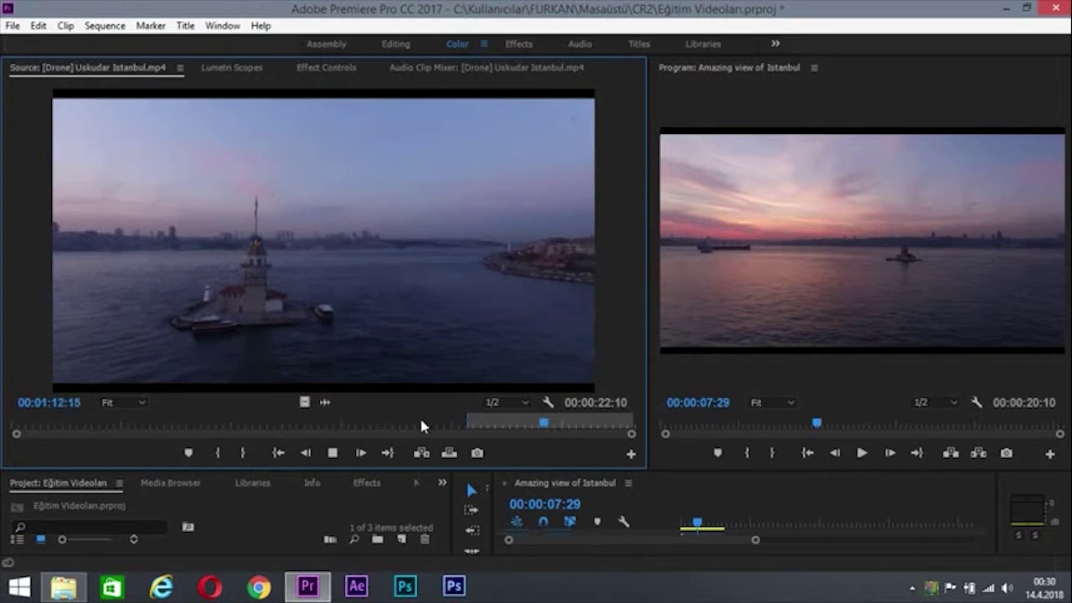
key(k)
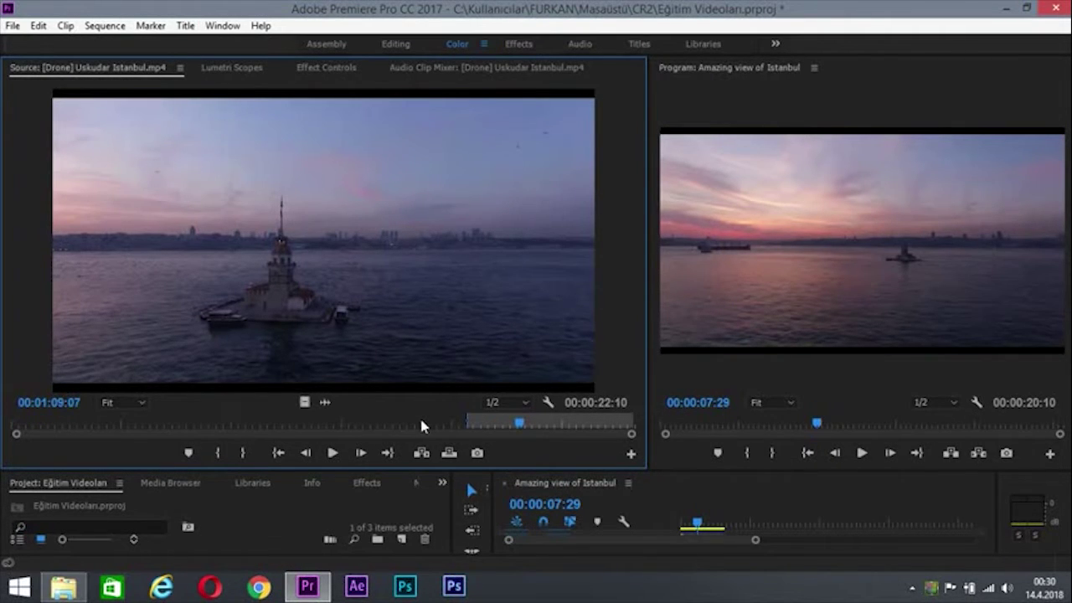
key(o)
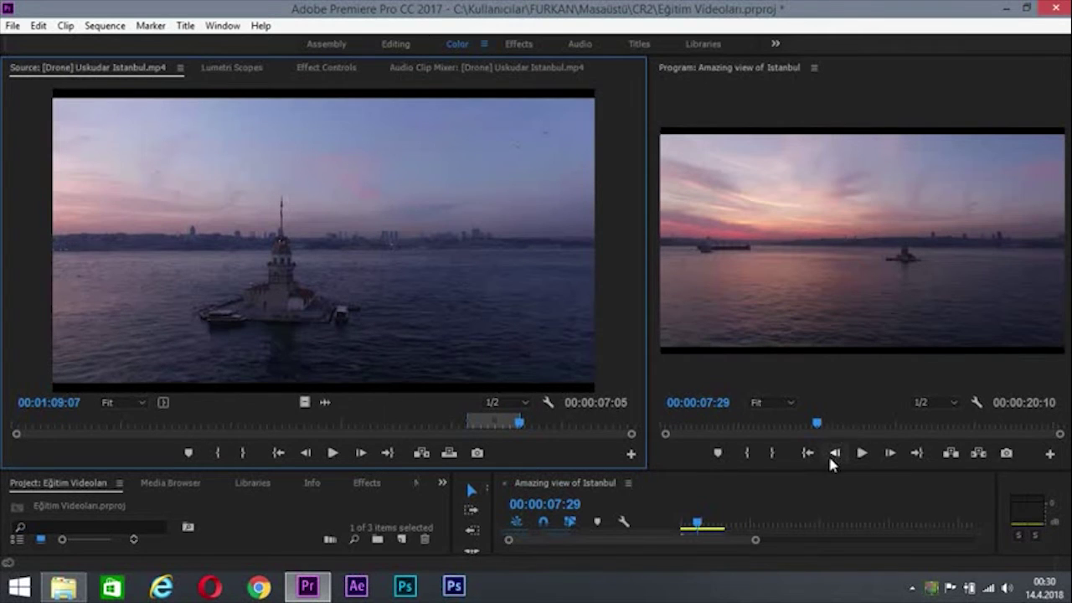
- Reduce the height of the monitors to give the project and timeline areas more room
drag(813, 470, 781, 390)
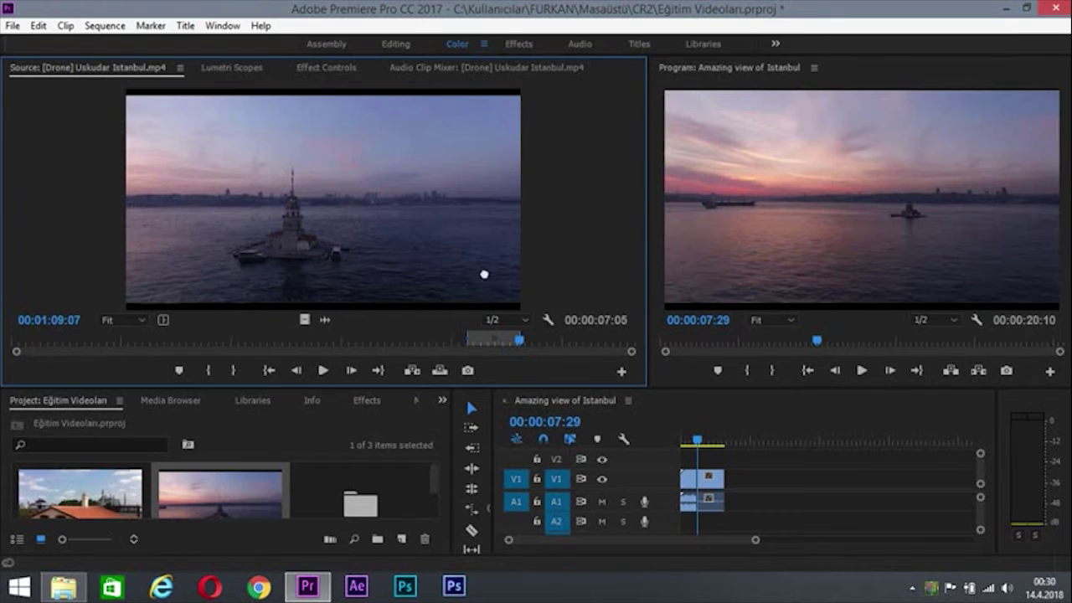